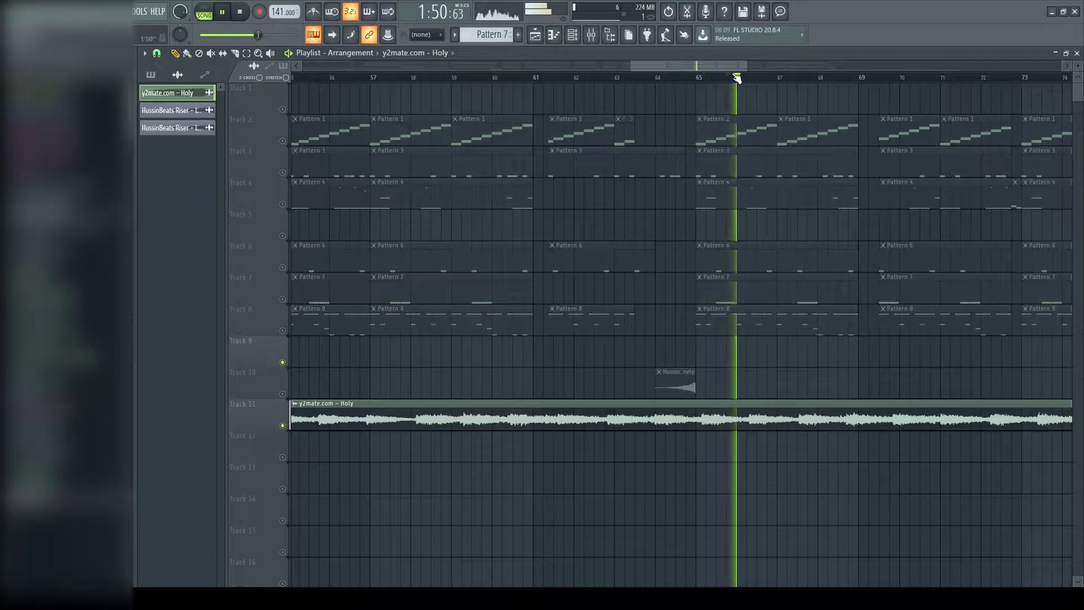
Play the arrangement and select a time range of about bars 66 to 68 in the playlist
scroll(692, 63, "right", 3)
key("space")
left_click_drag(640, 80, 747, 88)
key("space")
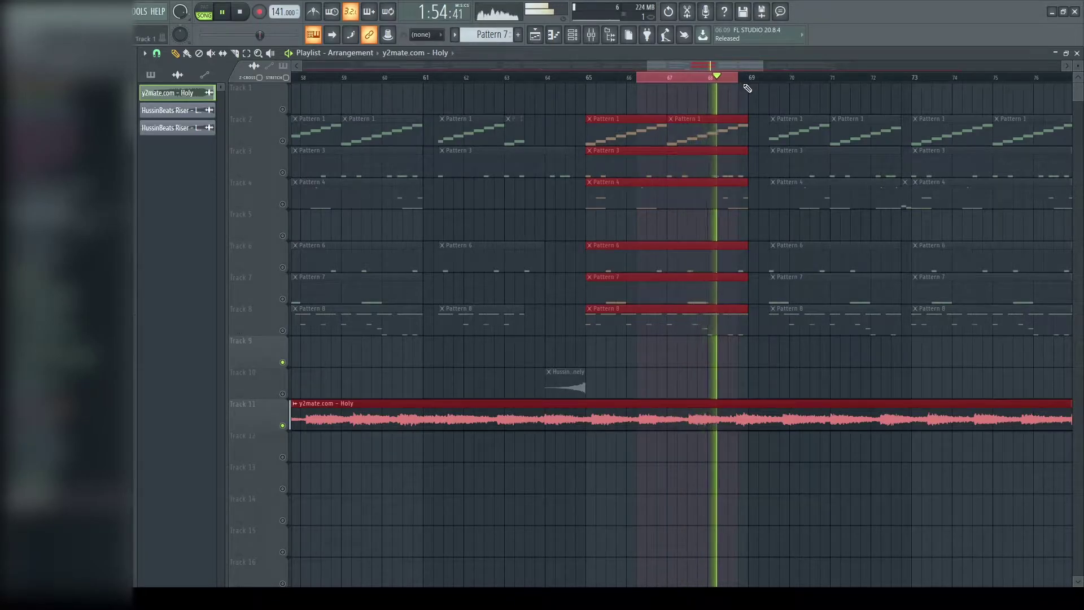
left_click_drag(647, 65, 607, 68)
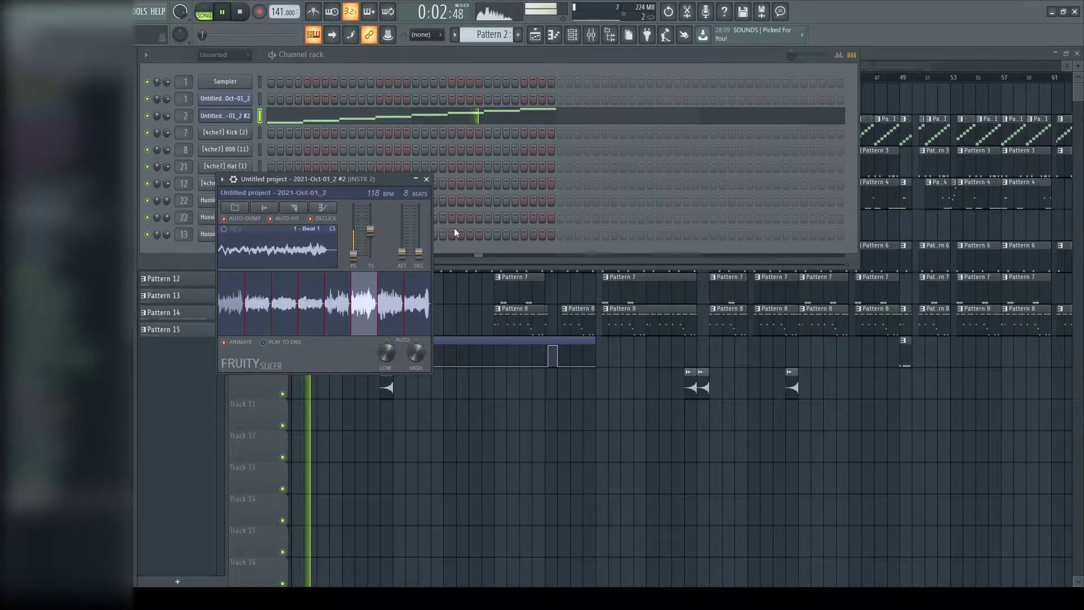
Close the Fruity Slicer, switch to Pattern 3 and view the full kick pattern in its piano roll
left_click(427, 182)
key("space")
scroll(497, 35, "down", 1)
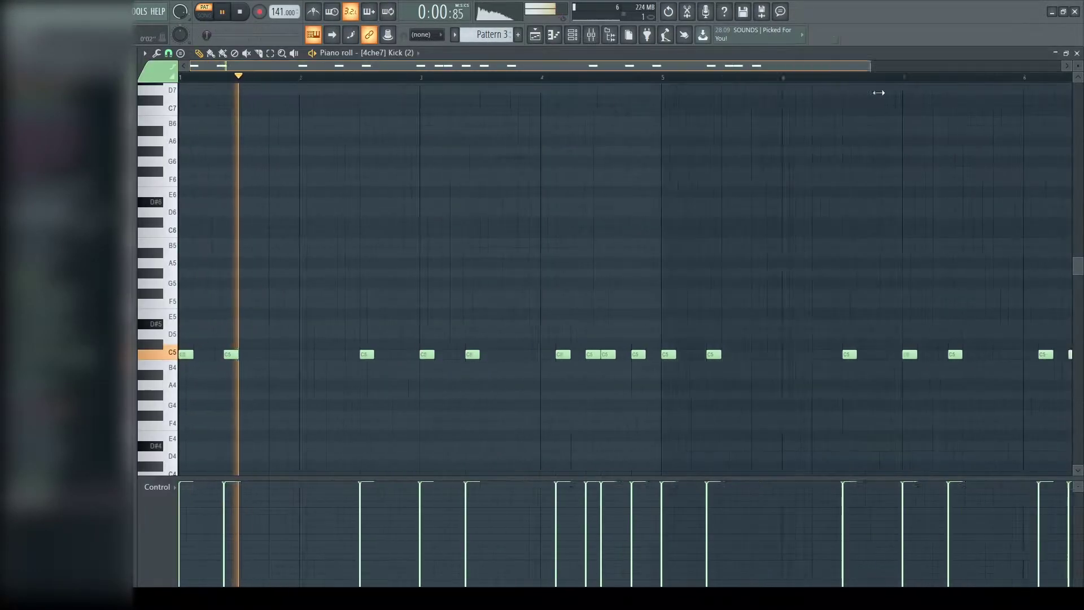
scroll(879, 93, "down", 2)
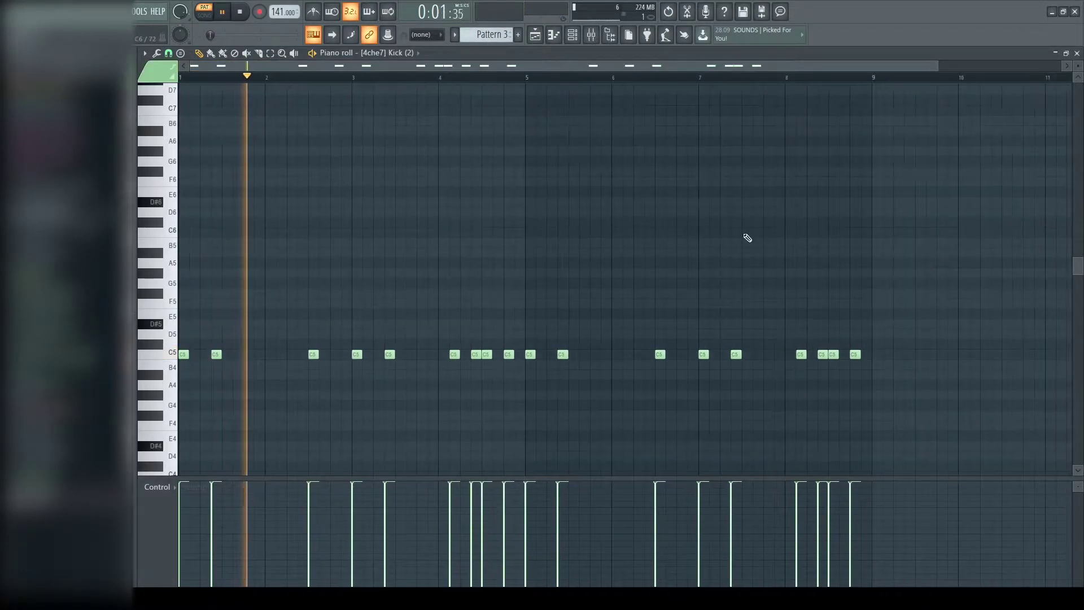
Inspect the Fruity Parametric EQ 2 curve on the kick's mixer track and return to the piano roll
left_click(595, 40)
left_click(995, 90)
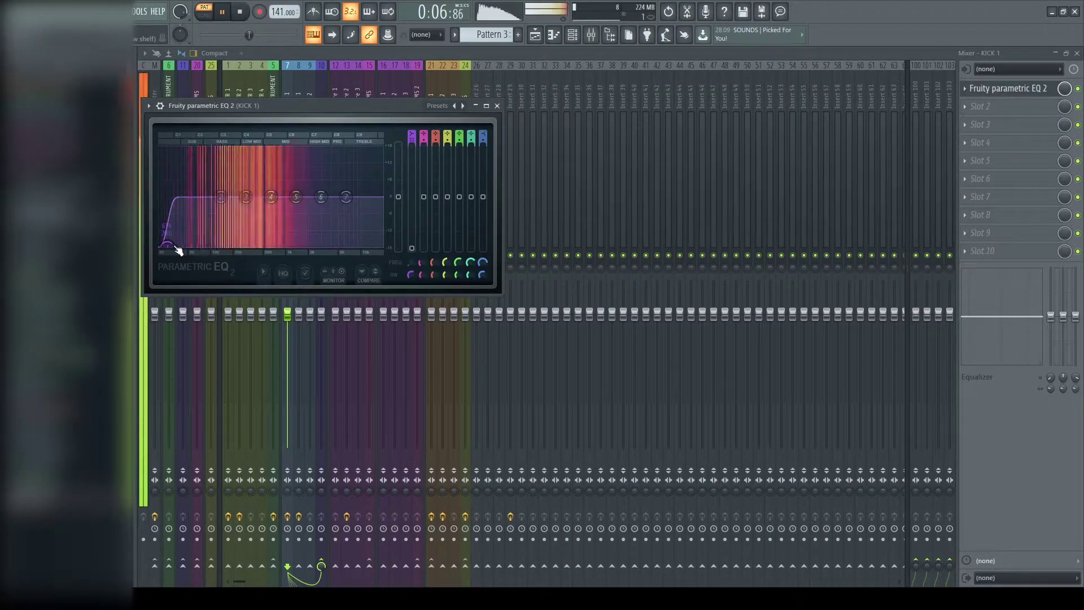
left_click(496, 106)
key("F7")
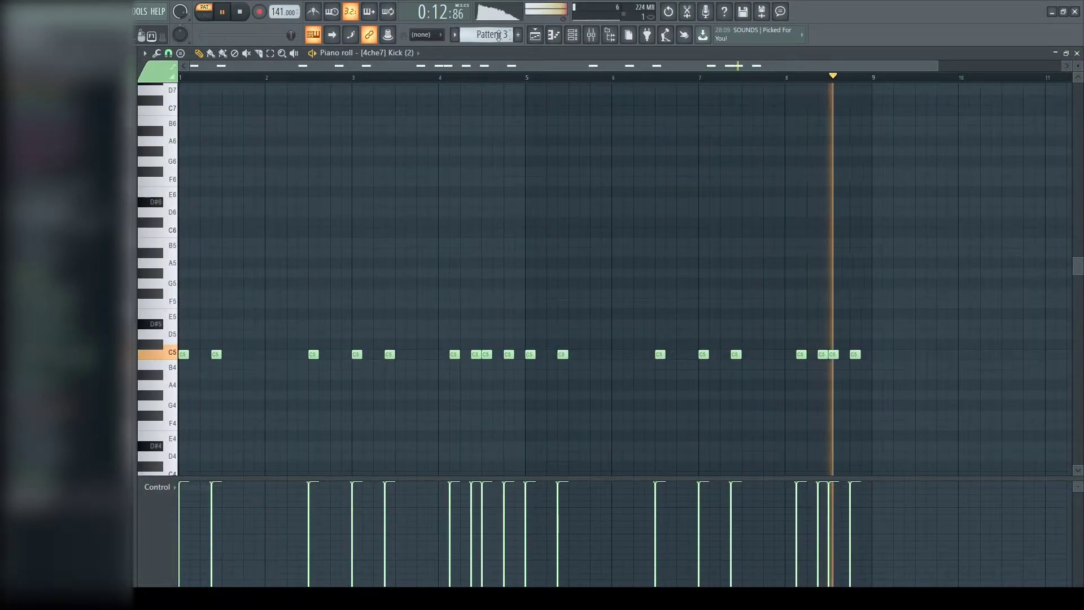
Switch to Pattern 4 and play the 808 notes in the piano roll
key("space")
scroll(498, 35, "down", 1)
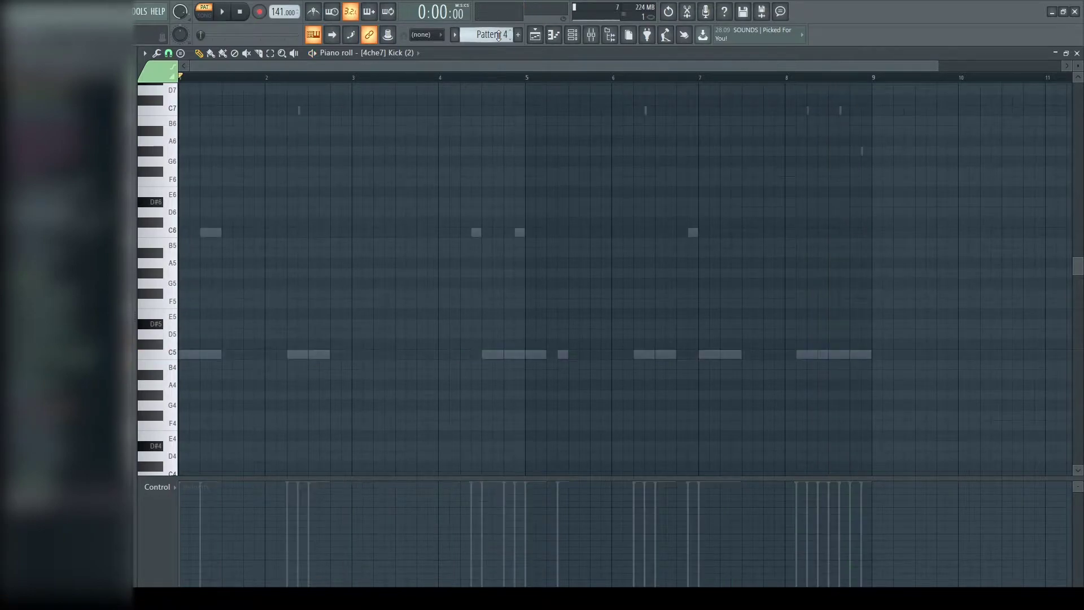
double_click(215, 233)
key("space")
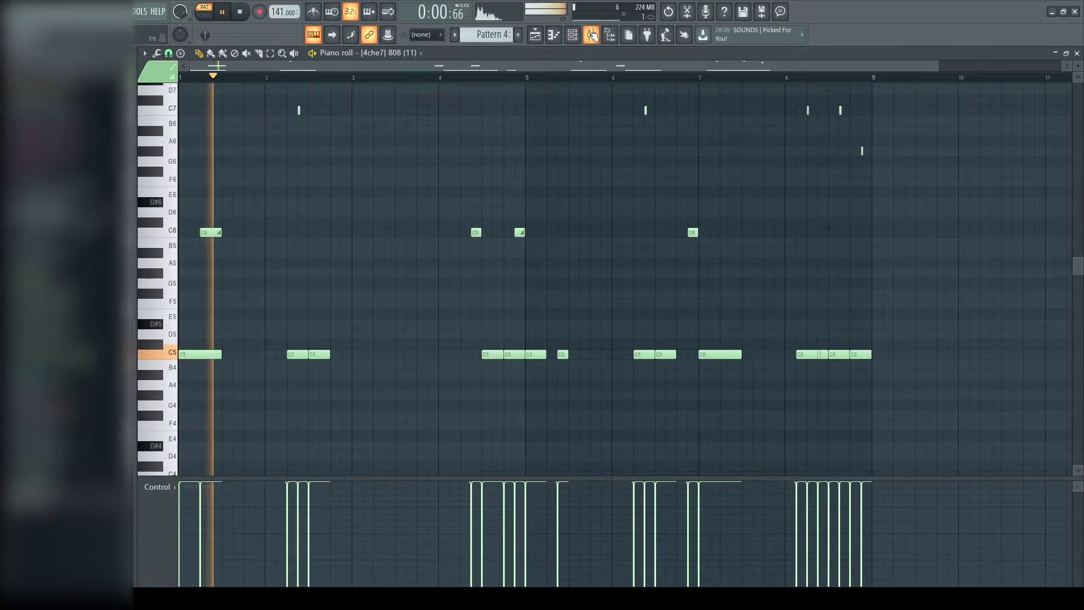
Inspect the Fruity Parametric EQ 2 and Fruity Stereo Shaper settings on the 808's mixer track
key("F9")
left_click(1007, 89)
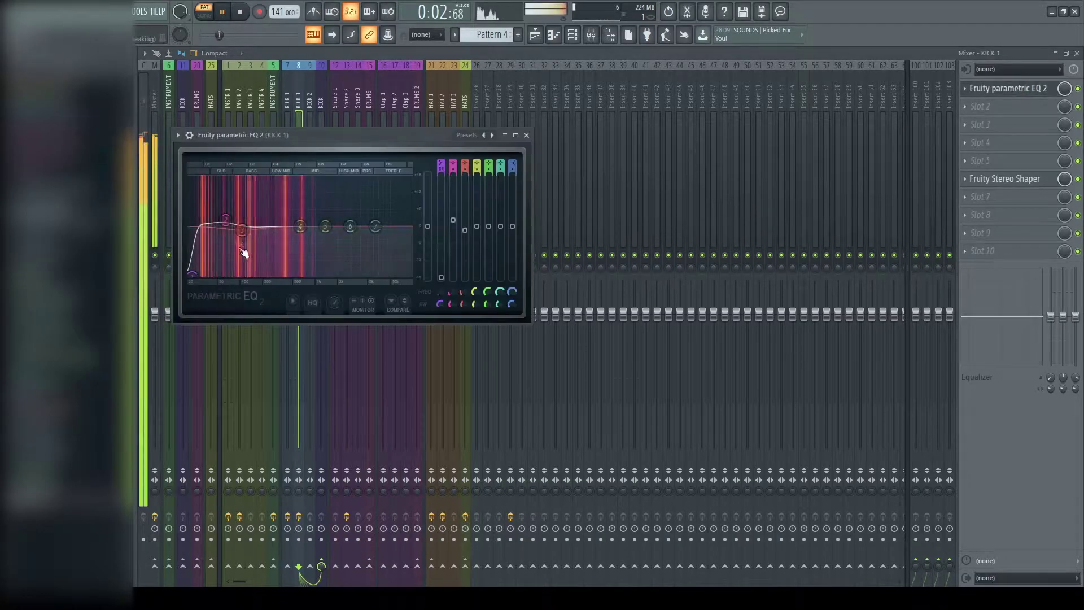
left_click(526, 135)
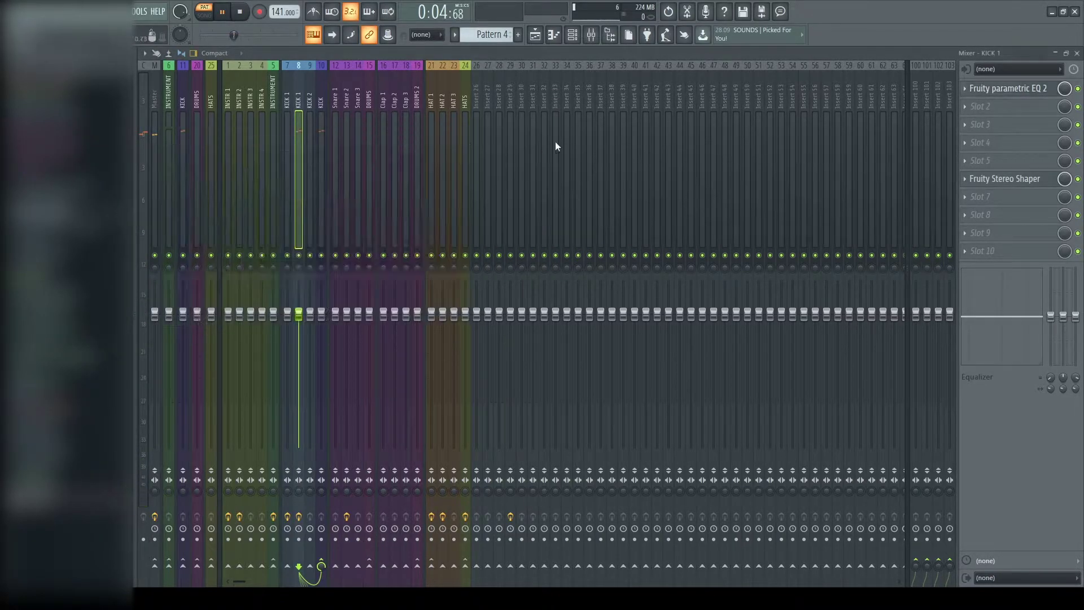
left_click(1010, 179)
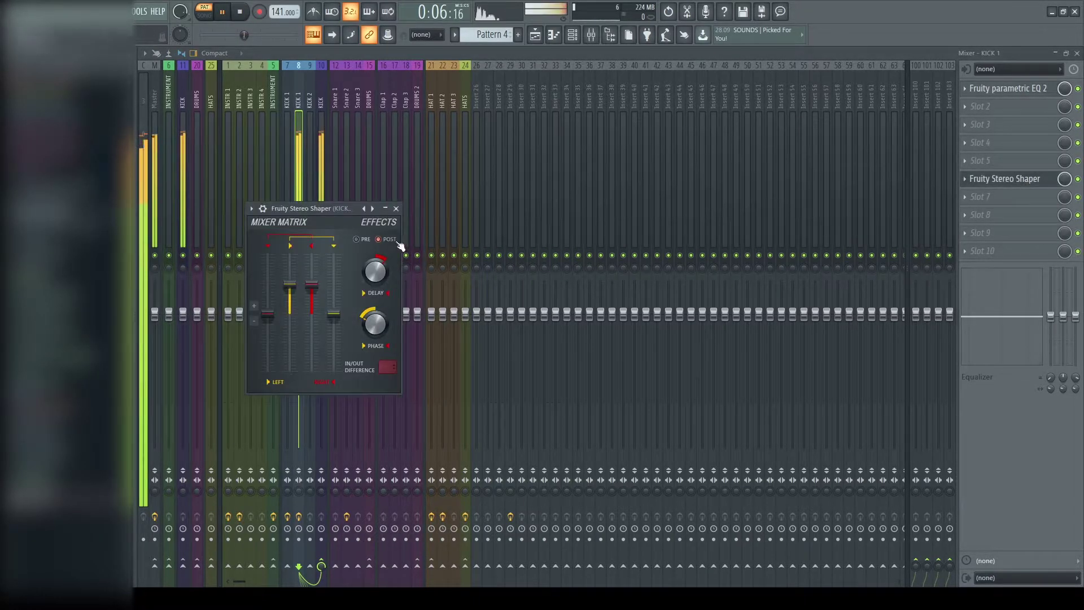
left_click(396, 208)
key("F7")
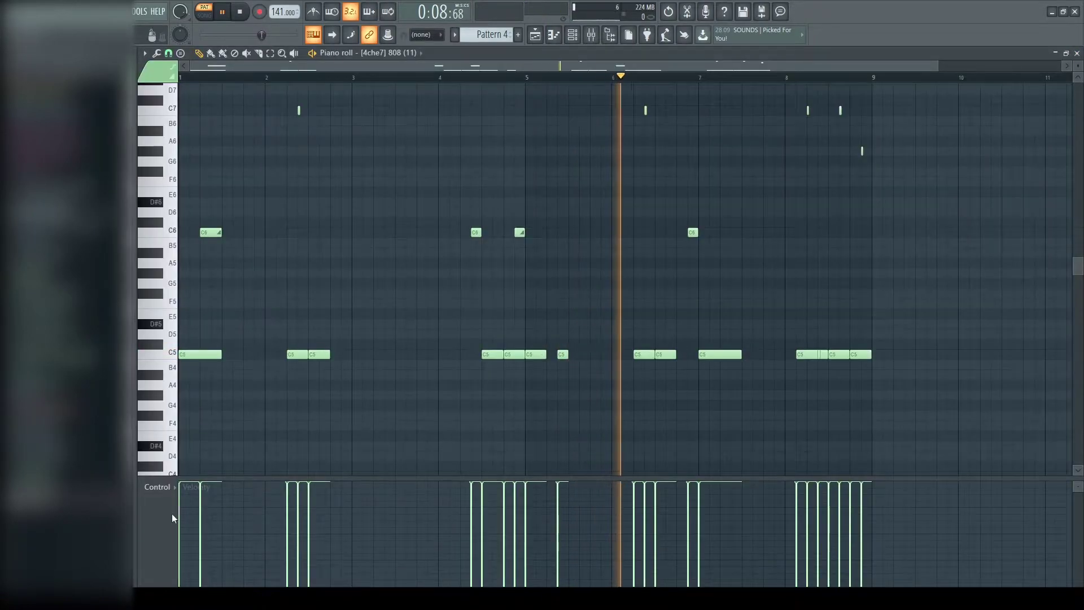
Examine another note property of the 808 notes besides velocity, stop playback and close the piano roll
scroll(172, 518, "up", 1)
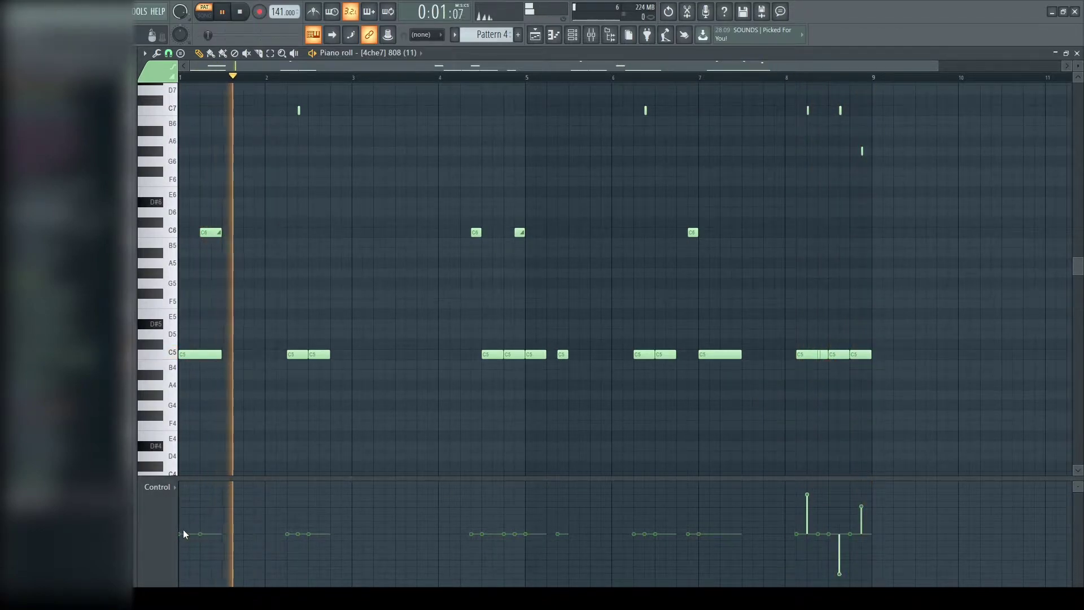
scroll(183, 534, "down", 1)
key("space")
key("F7")
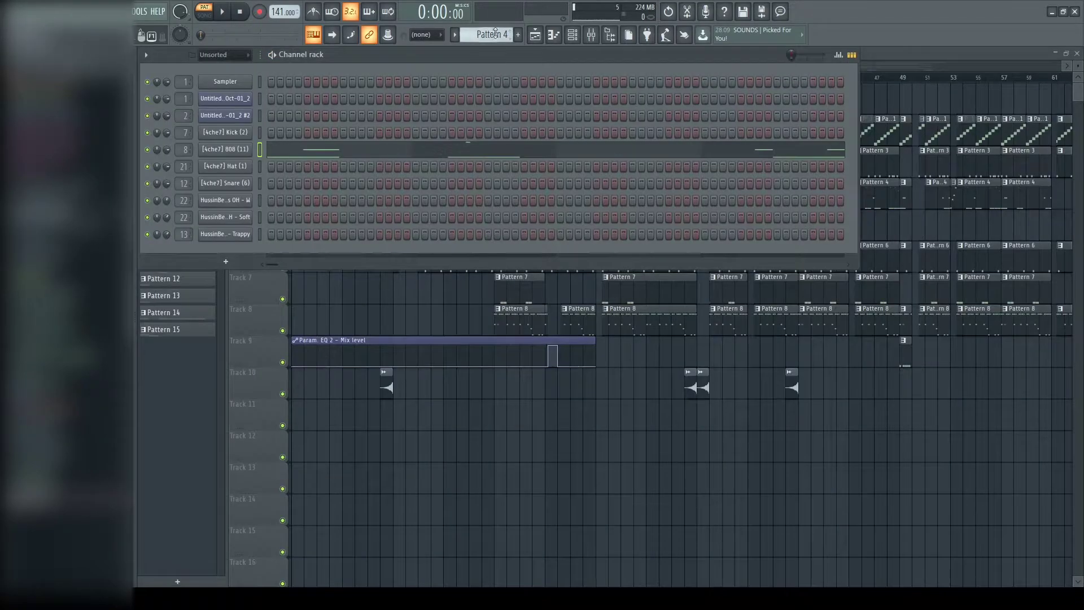
Switch to Pattern 5 and play the hat pattern in its piano roll
scroll(495, 33, "down", 1)
left_click(325, 168)
key("space")
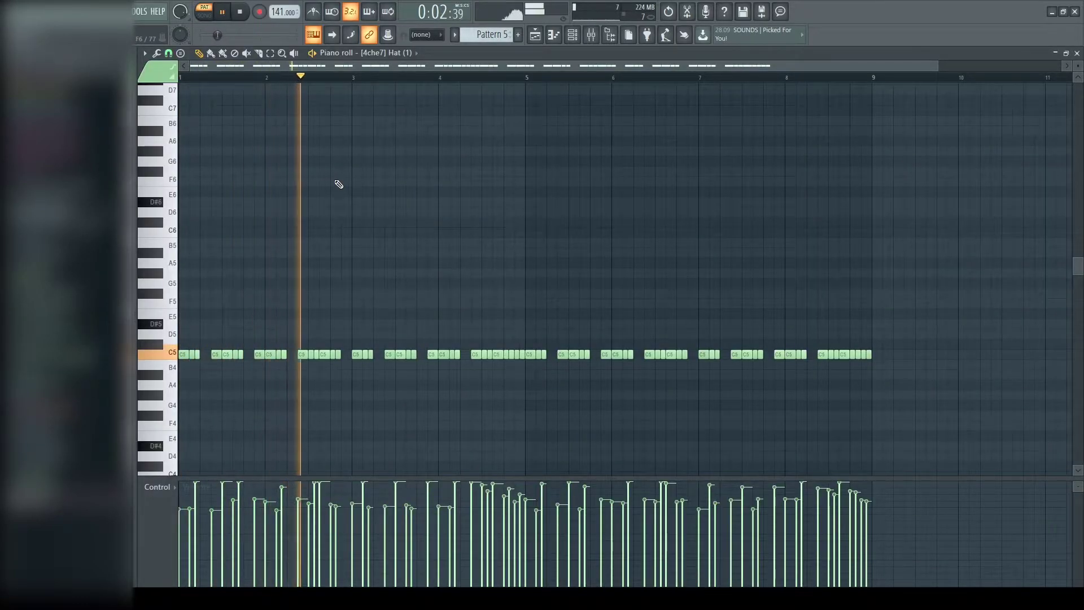
Inspect the Fruity Reeverb 2 settings on the HAT 1 mixer track, stop playback and close the plugin
left_click(593, 35)
left_click(429, 179)
left_click(1007, 88)
key("F9")
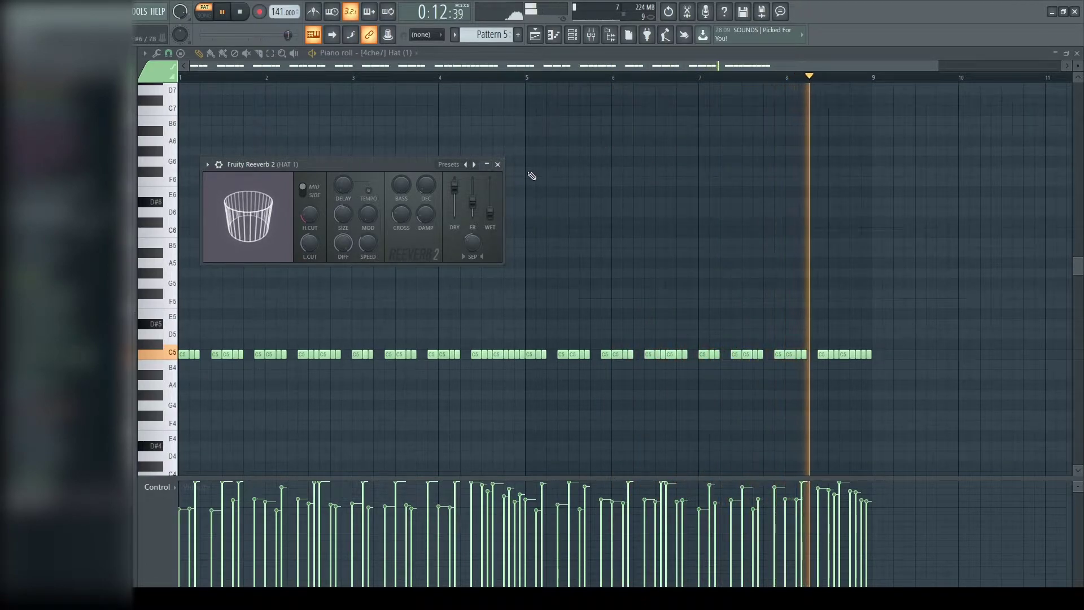
key("space")
left_click(497, 164)
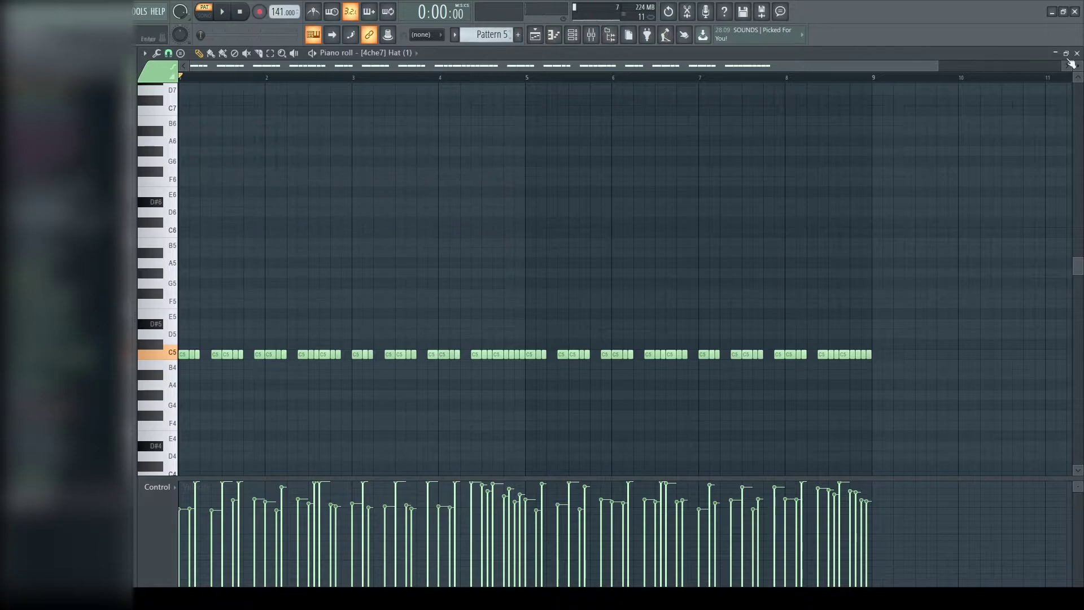
Switch to Pattern 6 and play the snare pattern in its piano roll
left_click(1077, 53)
scroll(499, 35, "down", 1)
left_click(335, 187)
key("space")
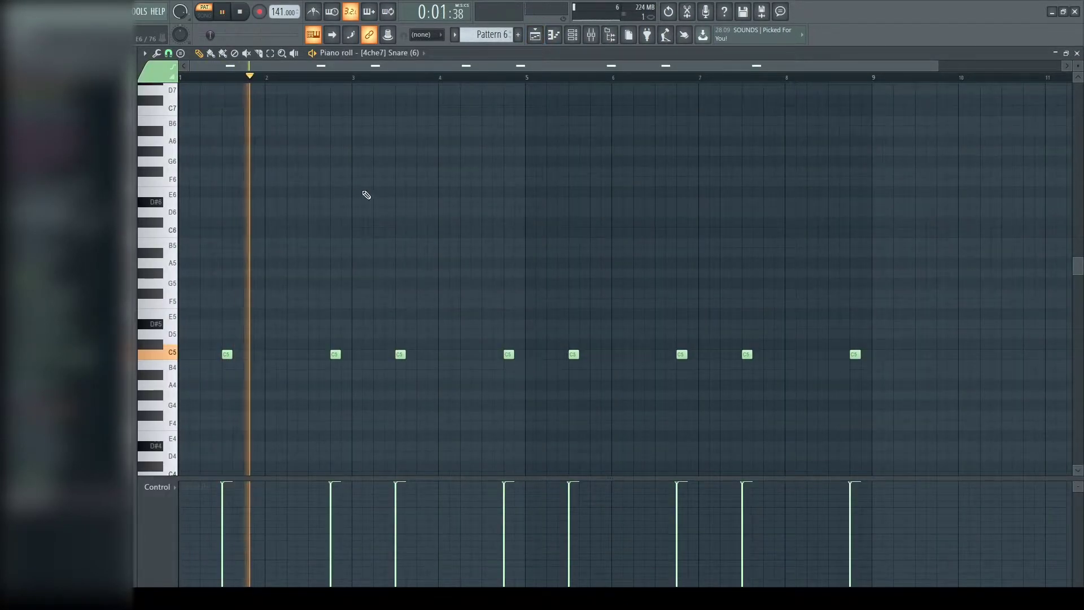
Check the mixer for snare effects and inspect the snare channel's sampler settings
left_click(592, 36)
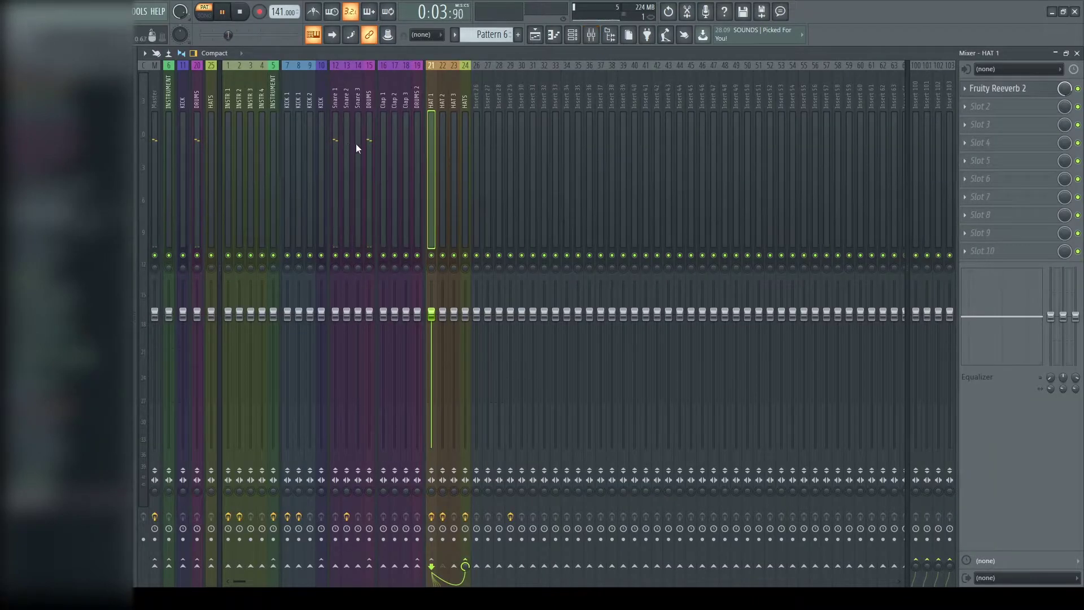
key("F9")
key("F7")
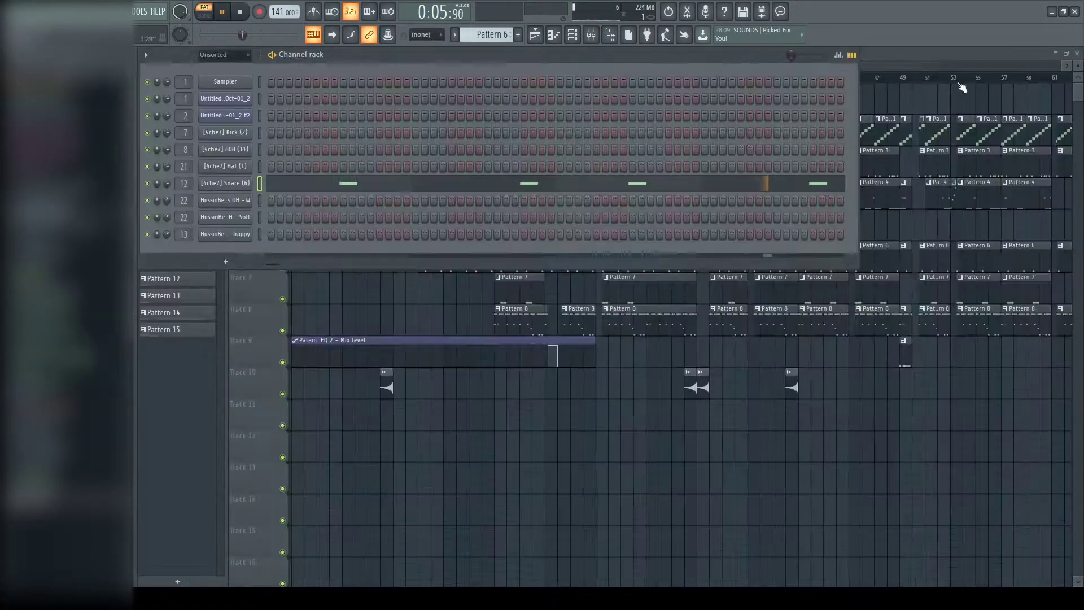
left_click(243, 184)
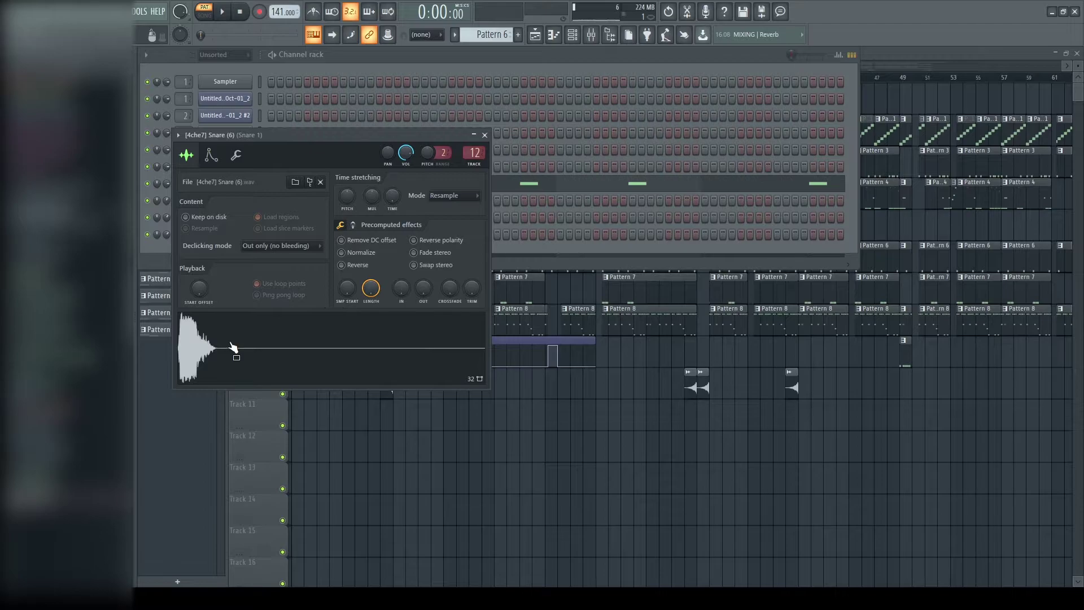
left_click(485, 135)
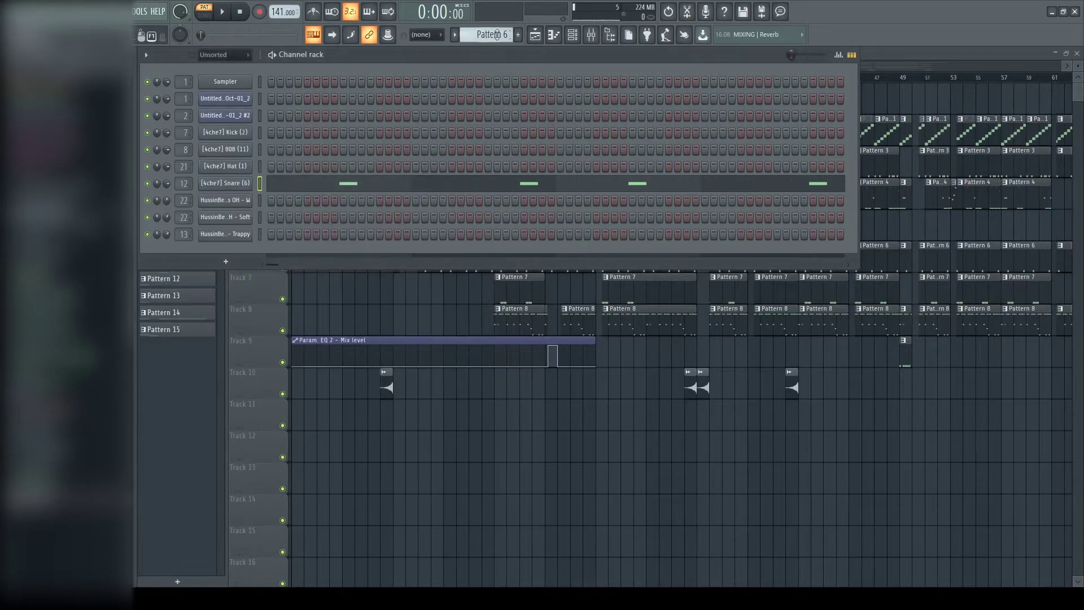
Switch to Pattern 7 and view the piano rolls of both open hat channels
scroll(497, 35, "down", 1)
left_click(351, 209)
key("F7")
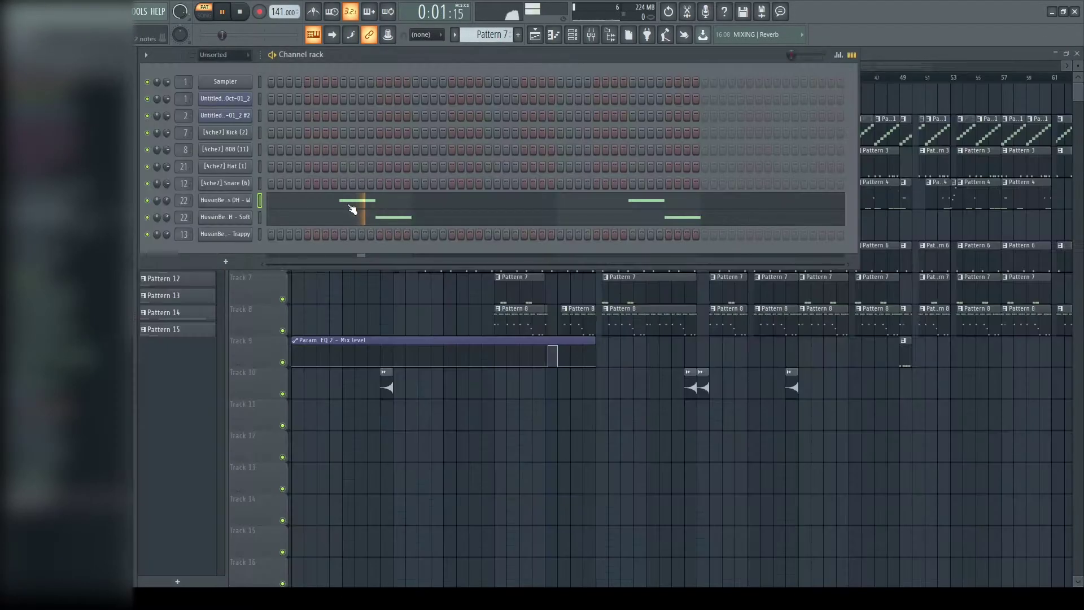
left_click(337, 220)
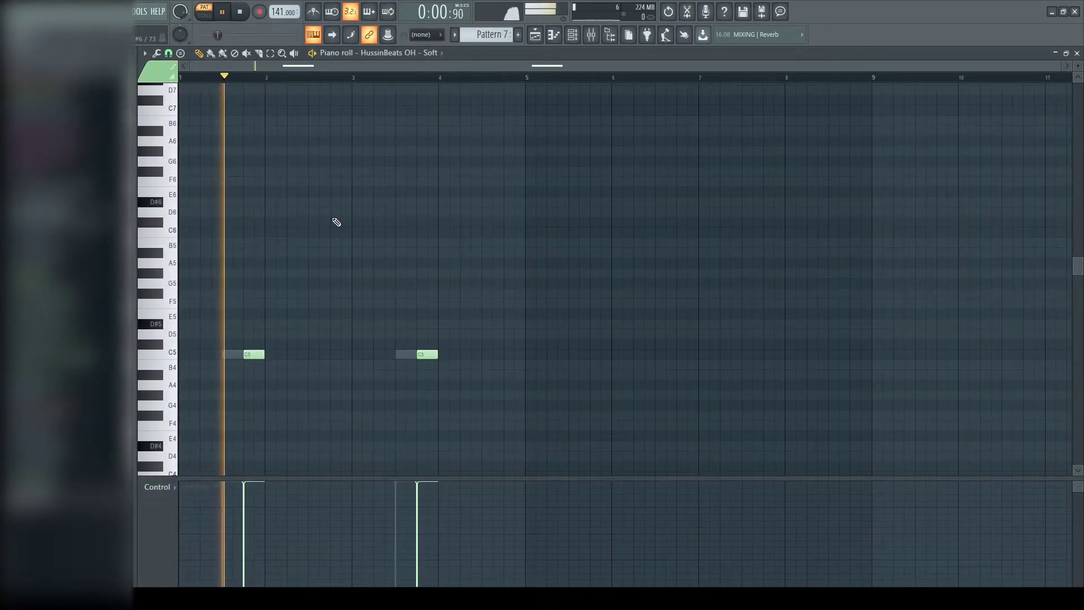
Inspect the Fruity Delay 3 settings on the HAT 2 mixer track while auditioning the open hats
key("F7")
key("F9")
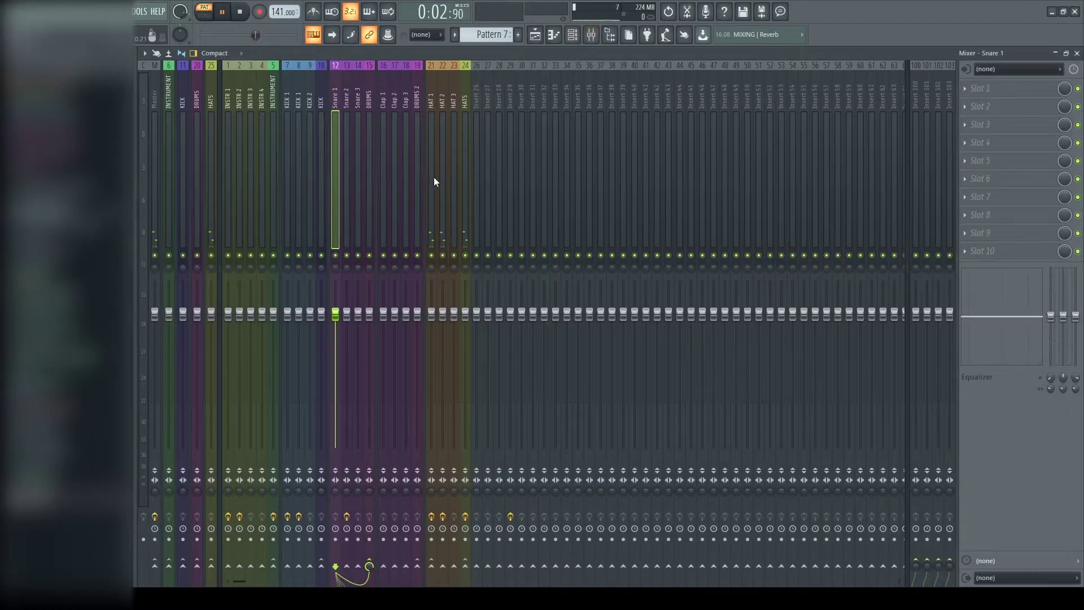
key("space")
left_click(1013, 95)
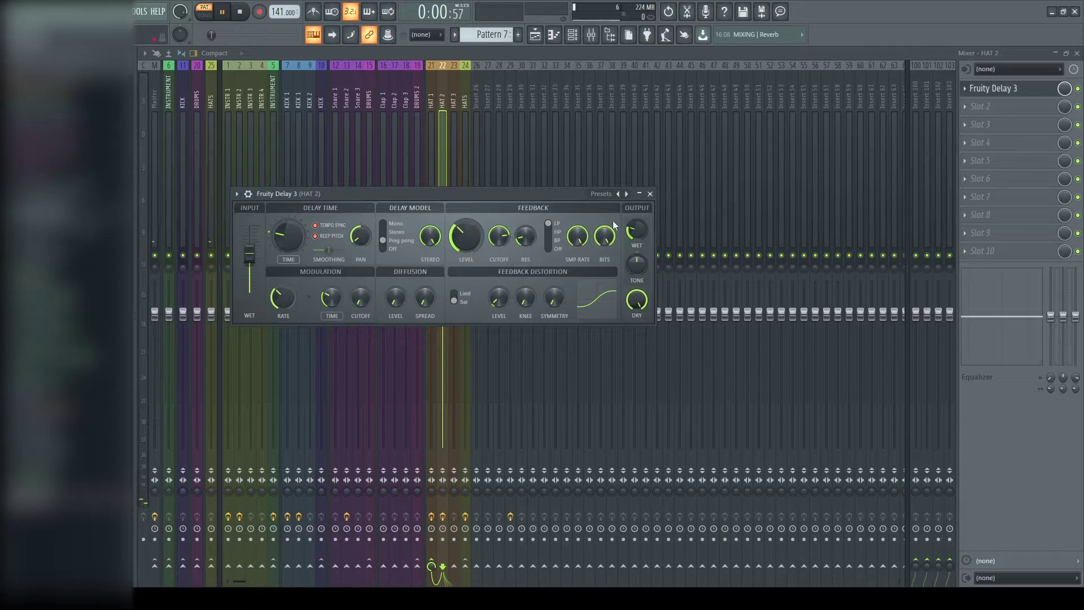
left_click(651, 193)
key("space")
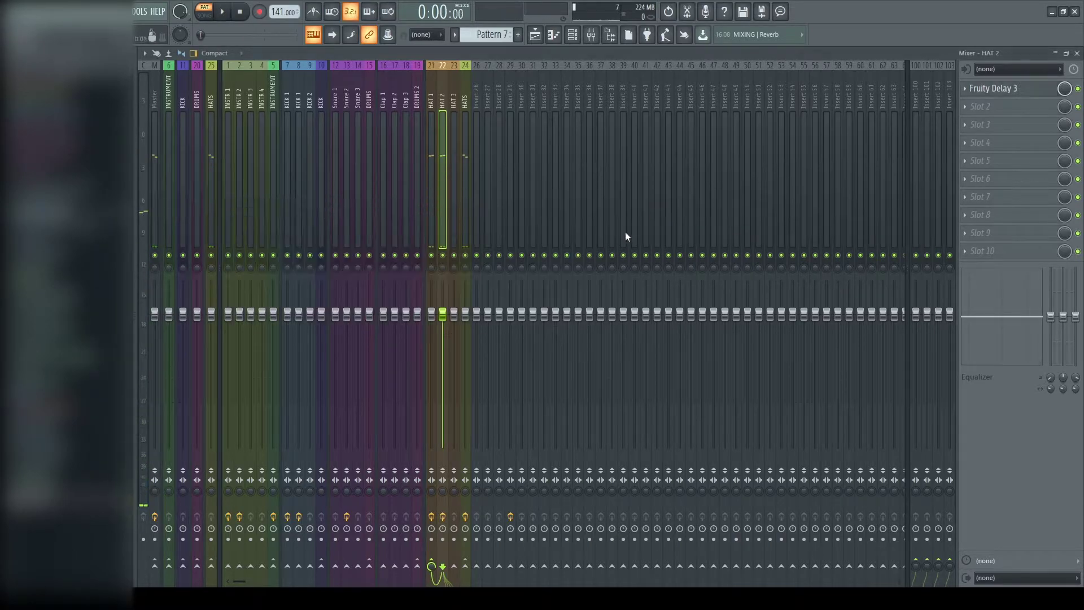
Open the Fruity Reeverb 2 on the HAT 1 mixer track, check its settings and close it
left_click(432, 253)
left_click(1007, 94)
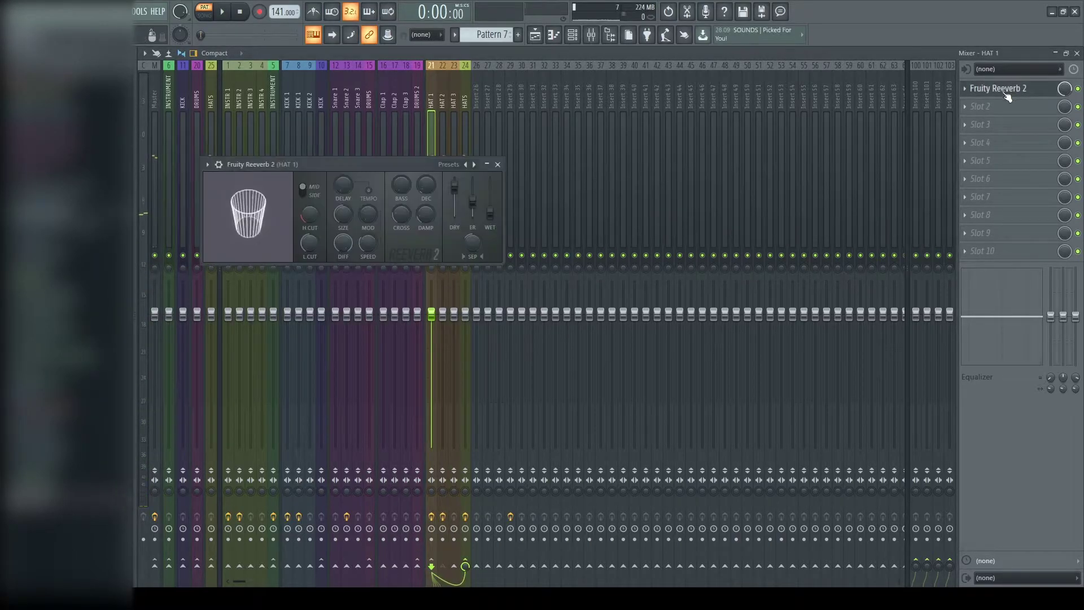
left_click(499, 164)
Inspect the Fruity Parametric EQ 2 curve on the HATS bus and stop playback
left_click(465, 161)
left_click(1016, 89)
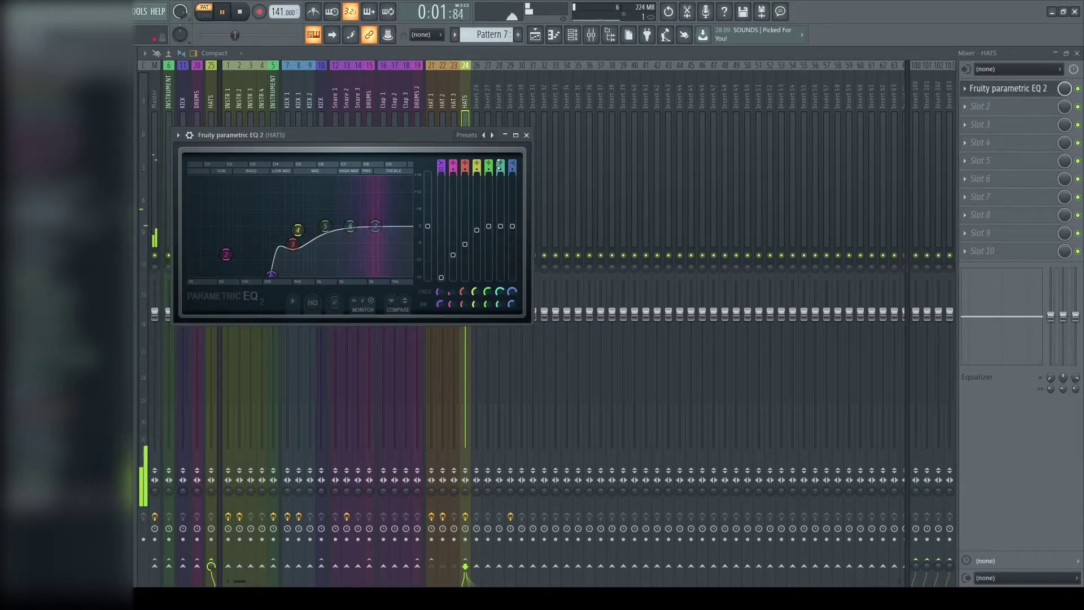
left_click(526, 135)
key("space")
Leave the mixer, switch to Pattern 8 and open the hat channel's piano roll
key("F9")
scroll(496, 33, "down", 1)
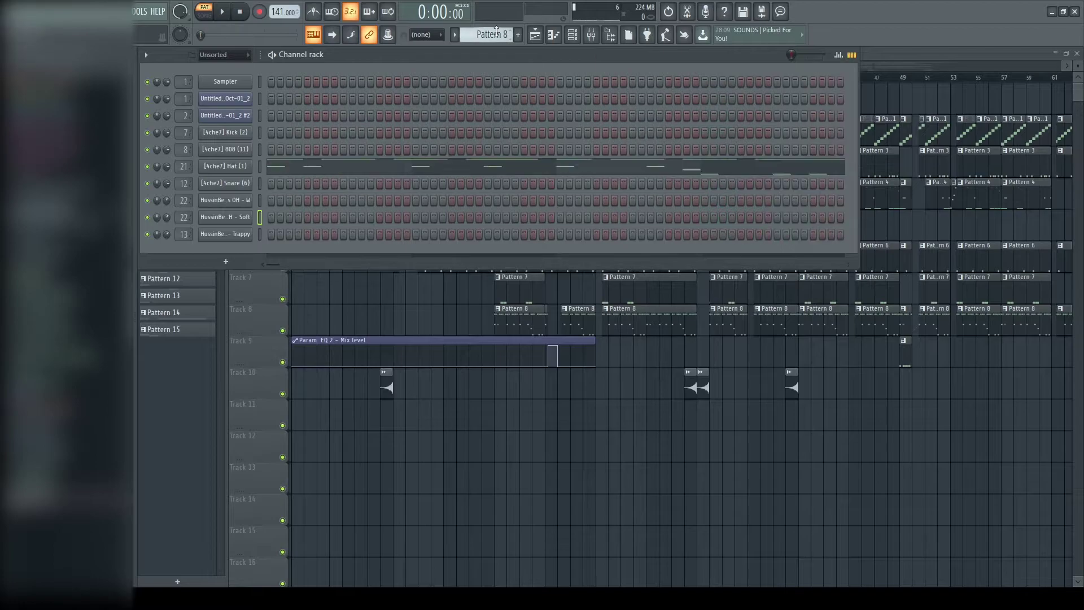
left_click(350, 170)
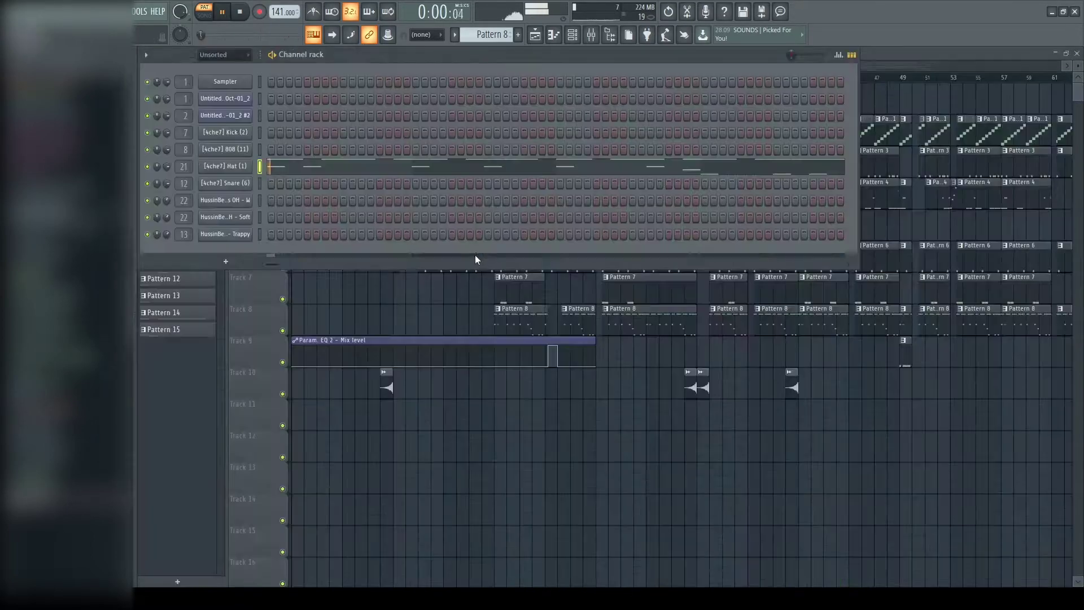
Switch to Pattern 9 and audition its short 808 pattern in the piano roll
left_click_drag(506, 35, 484, 75)
key("space")
left_click(326, 154)
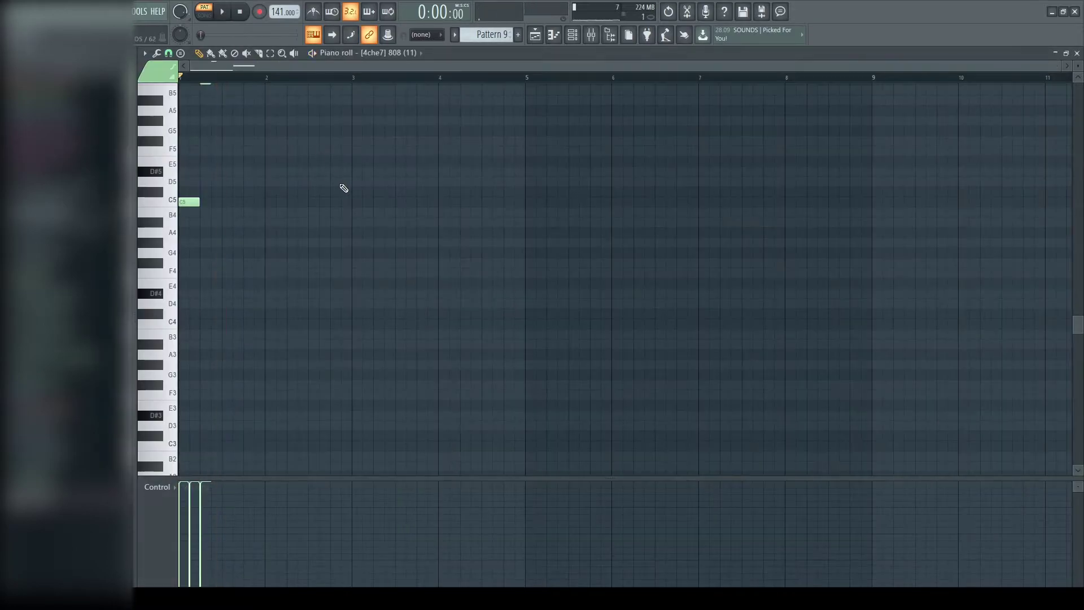
key("space")
scroll(406, 130, "up", 2)
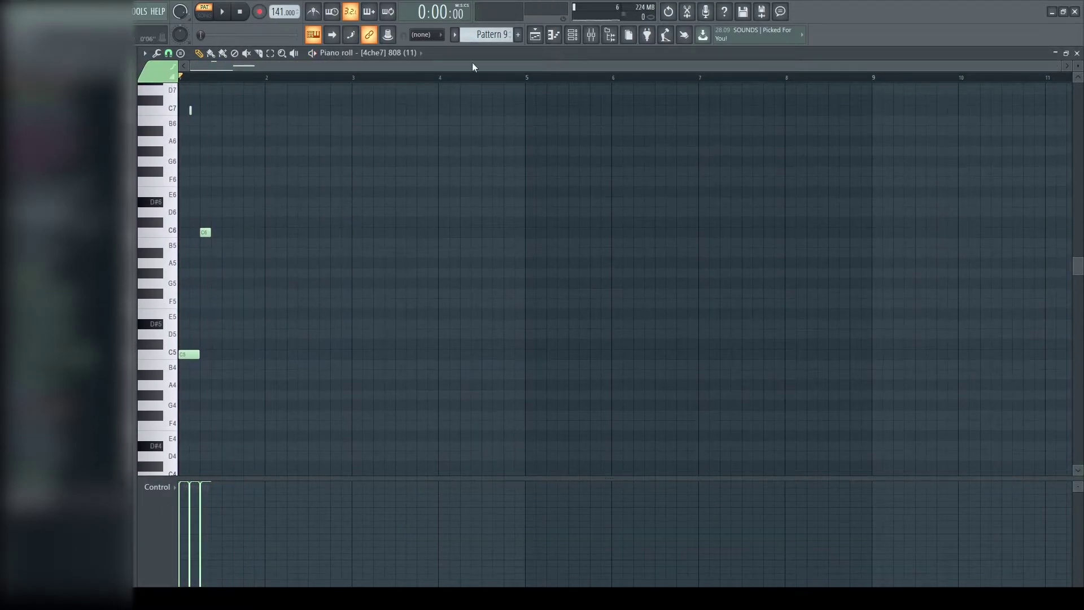
Audition the 808 variations in Patterns 10 to 13 one after another in the piano roll
key("space")
key("space")
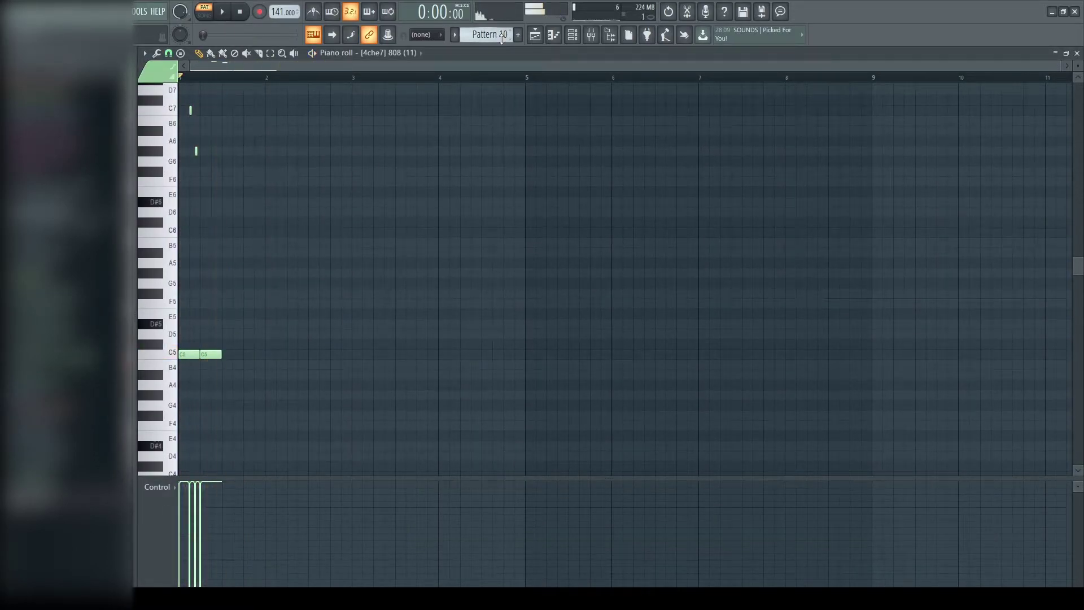
key("space")
scroll(502, 39, "down", 1)
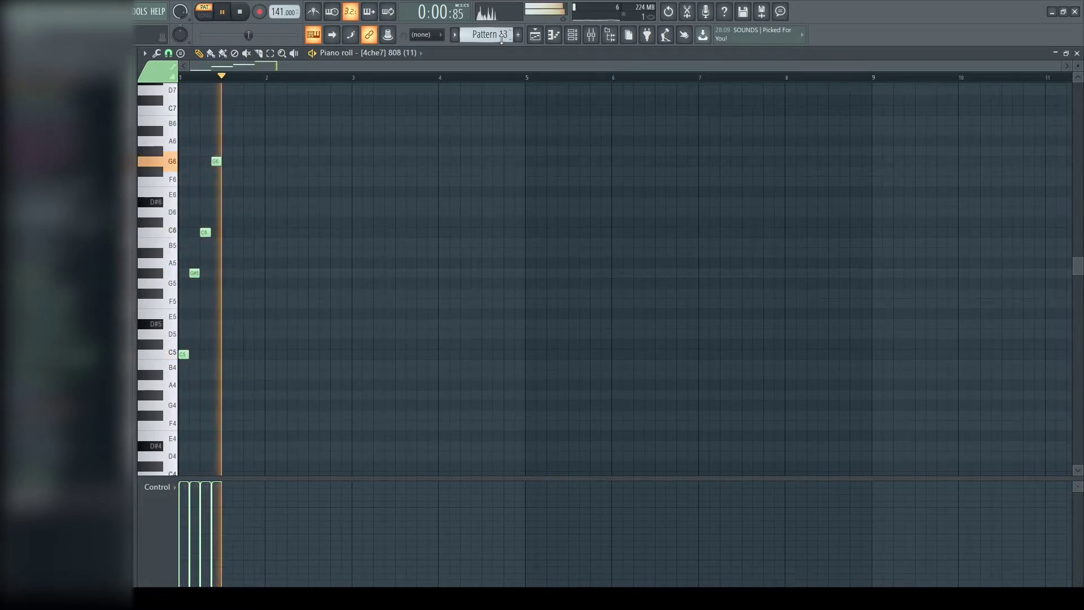
Switch to Pattern 14, audition it, and open the settings of its HussinBeats CLAP - Trappy channel
key("space")
scroll(501, 38, "down", 2)
key("space")
key("space")
key("F7")
left_click(225, 234)
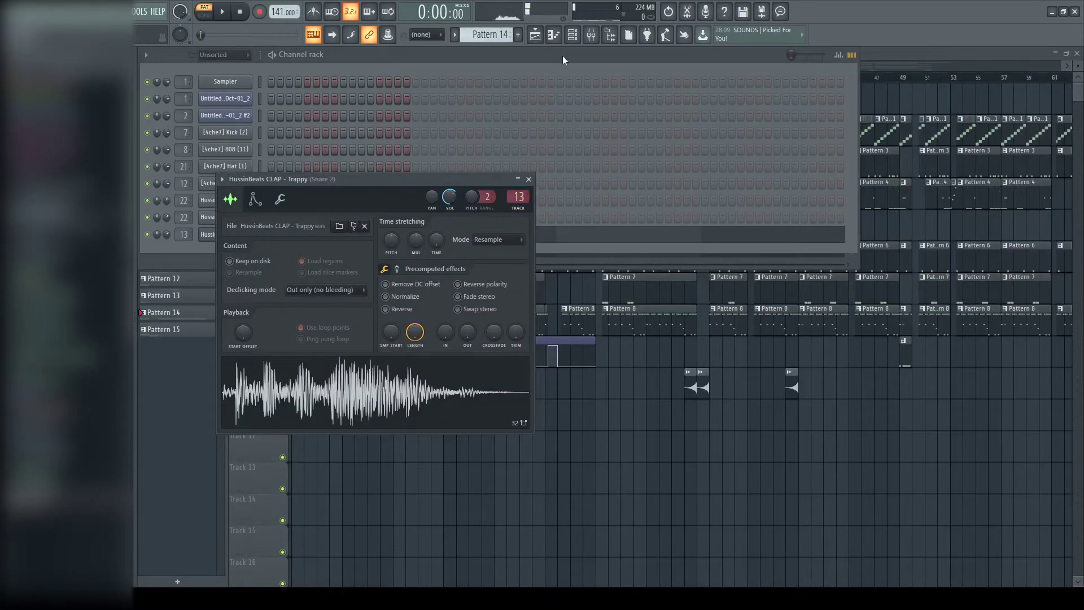
Inspect the Fruity Reeverb 2 settings on the clap's Snare 2 mixer track, and close the mixer and the sampler window
key("F9")
left_click(1024, 92)
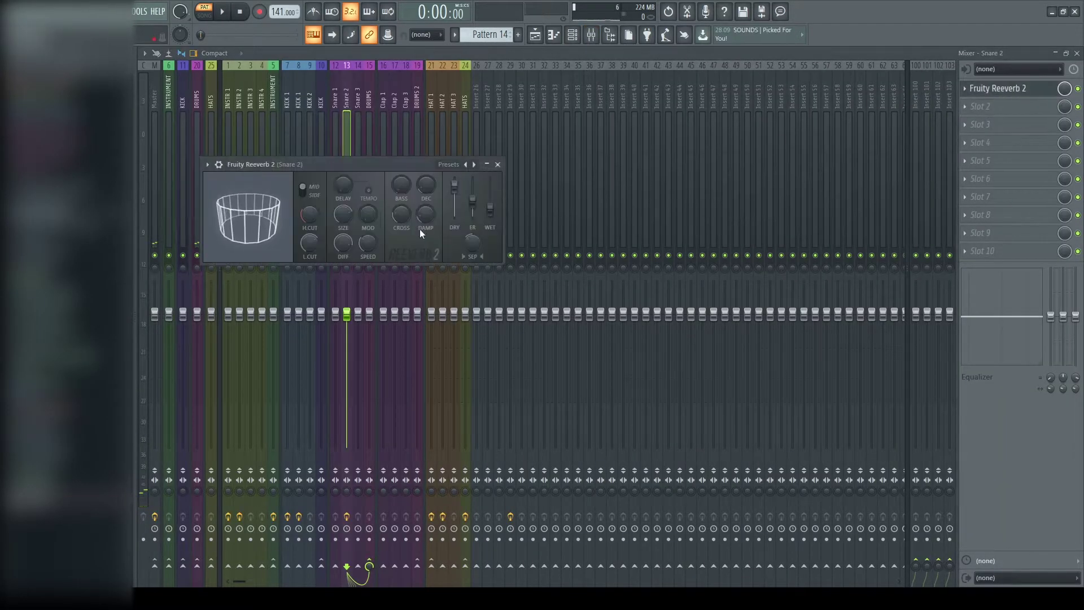
left_click(498, 164)
left_click(1076, 53)
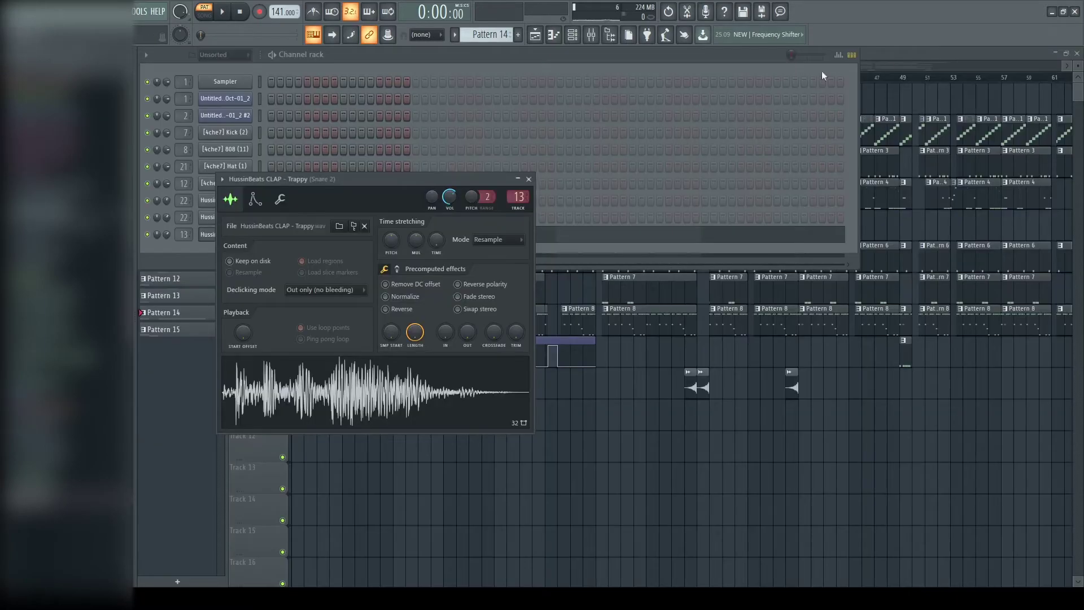
left_click(529, 179)
Switch to Pattern 15, audition its short 808 pattern in the piano roll, and return to the playlist
scroll(480, 35, "down", 1)
key("space")
left_click(318, 157)
key("space")
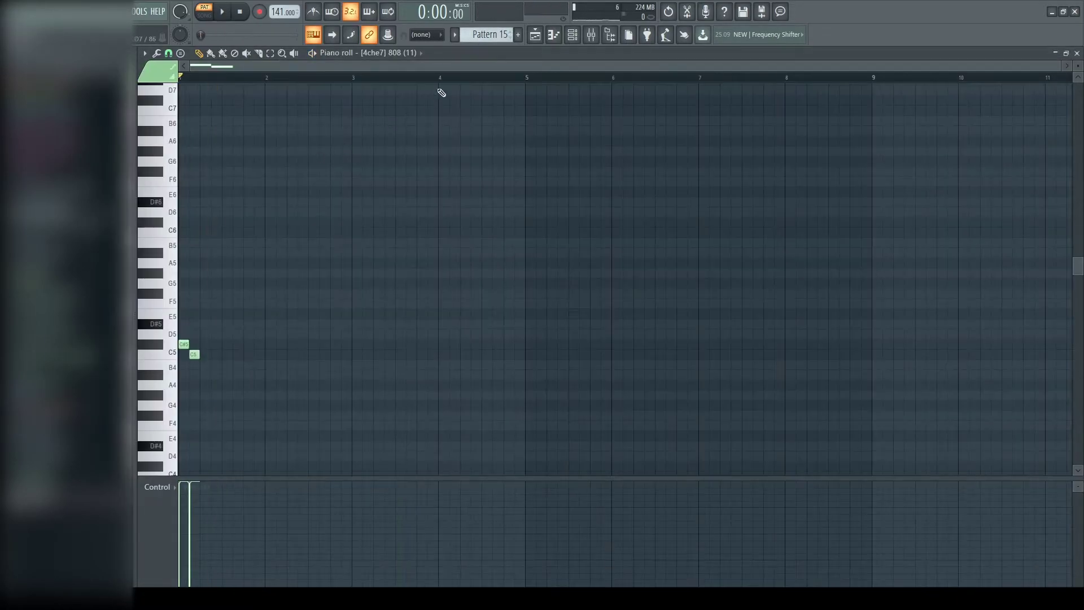
key("F7")
left_click(884, 49)
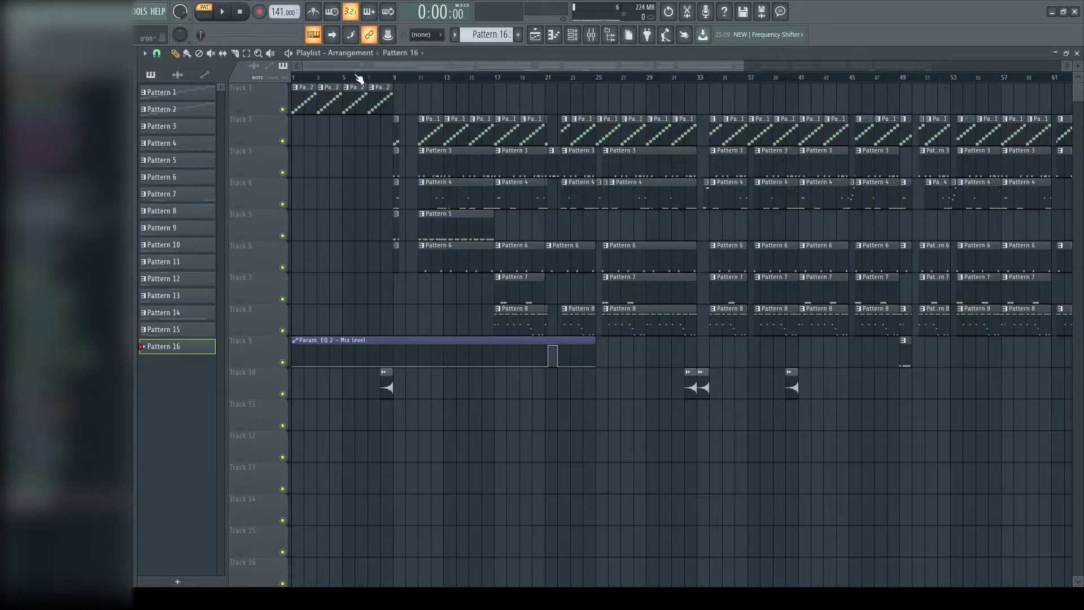
Examine the HussinBeats Riser - Lonely sample and audition the arrangement at the EQ mix level automation near bar 21
double_click(382, 375)
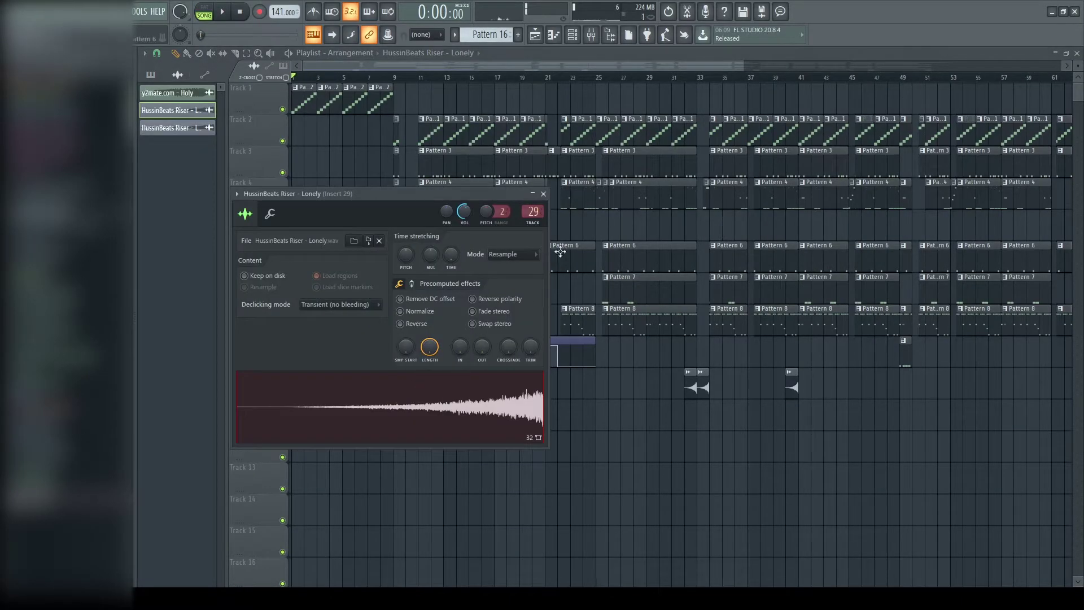
left_click(544, 194)
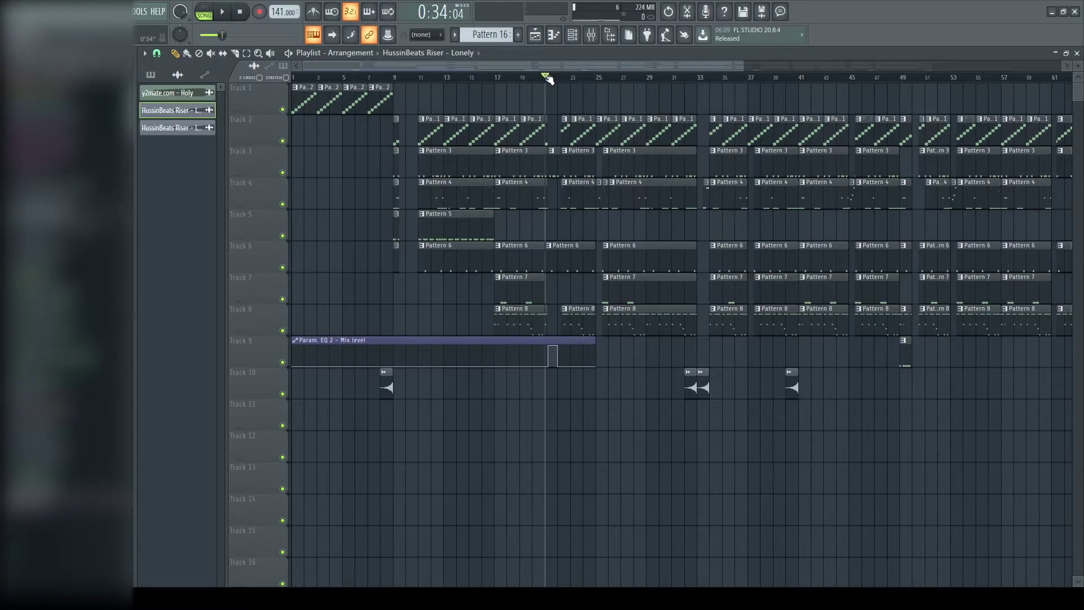
left_click_drag(741, 67, 444, 70)
key("space")
key("space")
Inspect the Fruity Parametric EQ 2 on the Master track during playback, and return to the playlist
key("F9")
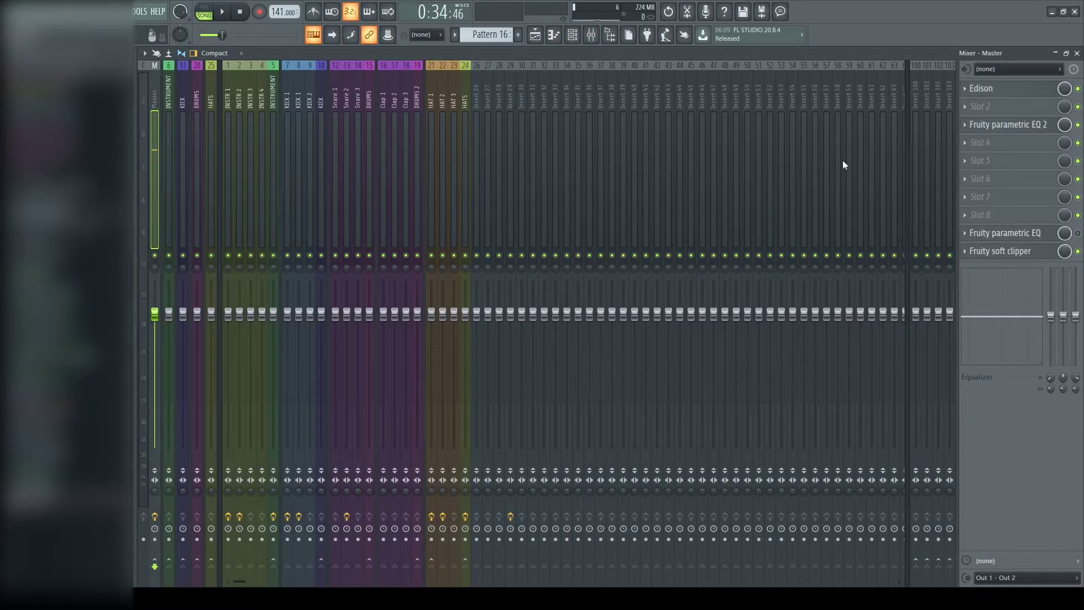
left_click(1008, 124)
key("space")
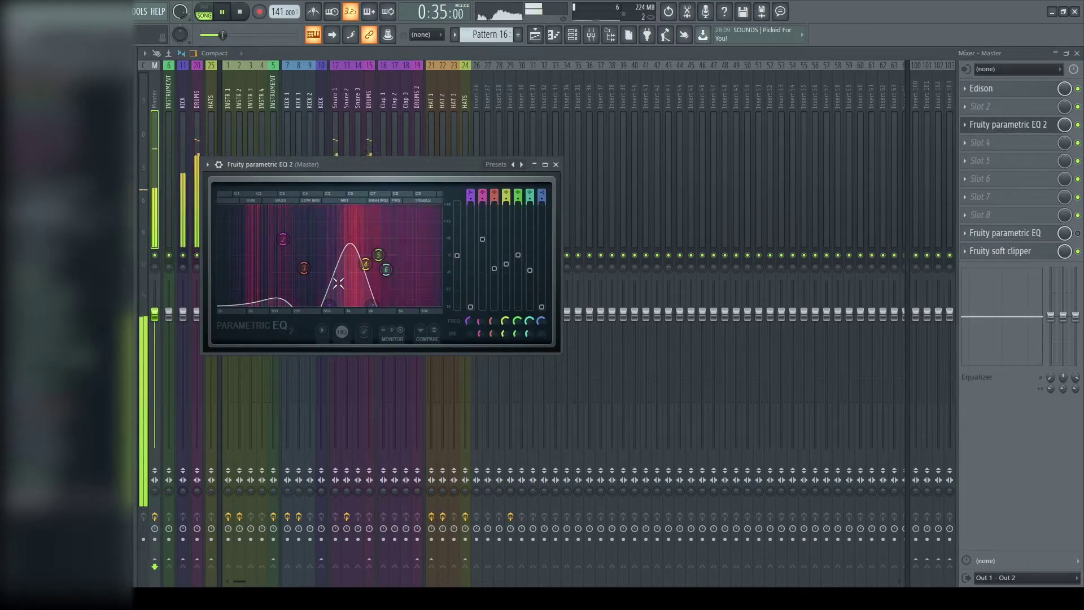
key("space")
left_click(1008, 125)
key("F9")
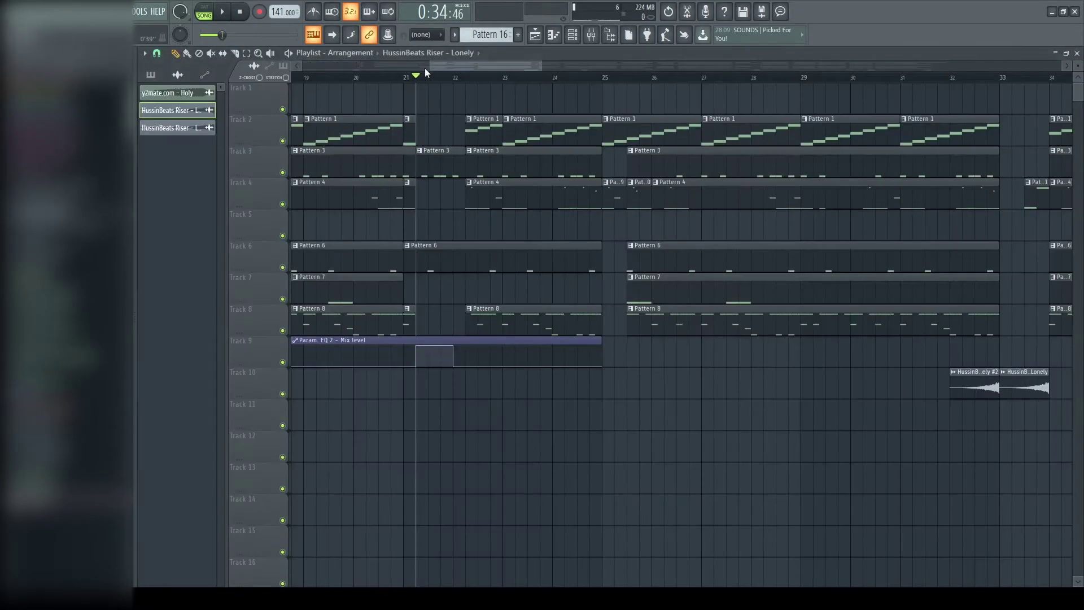
Play the full arrangement from the start to its end and stop playback
left_click_drag(422, 66, 253, 83)
key("Home")
key("space")
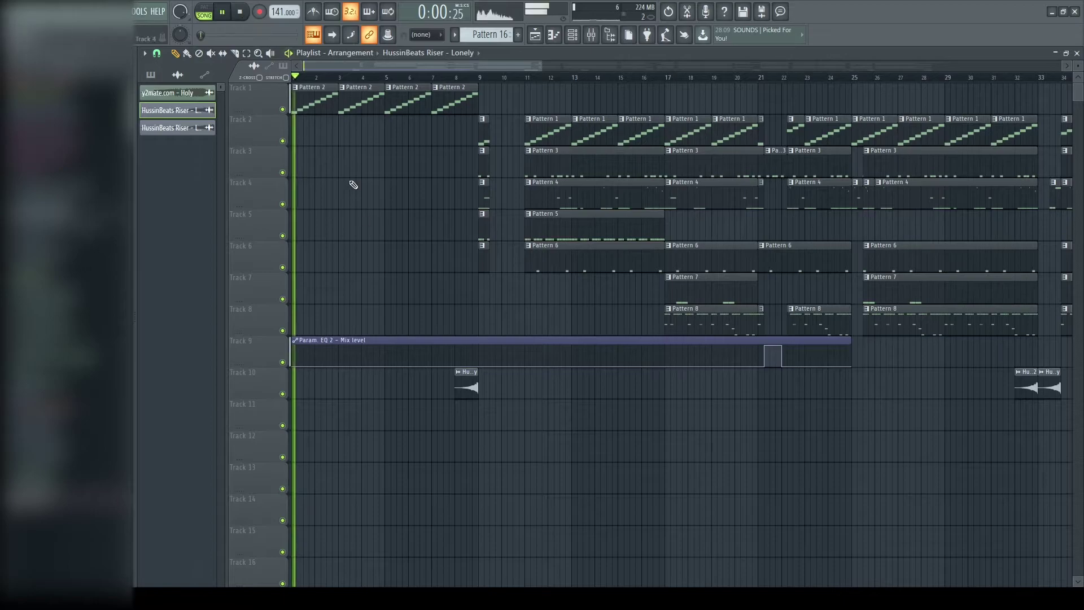
left_click_drag(539, 64, 972, 65)
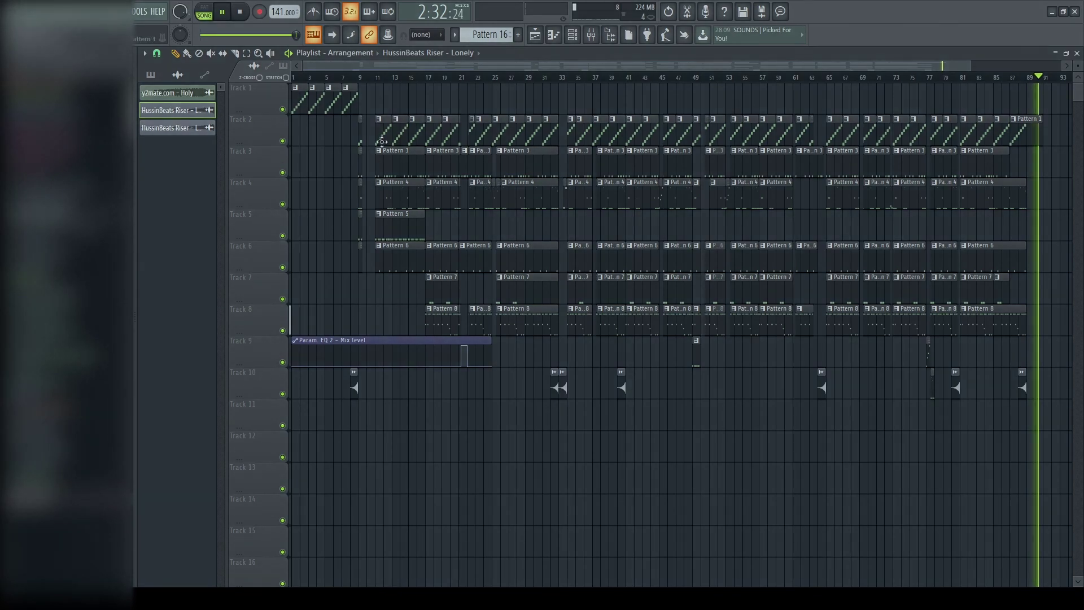
left_click(241, 12)
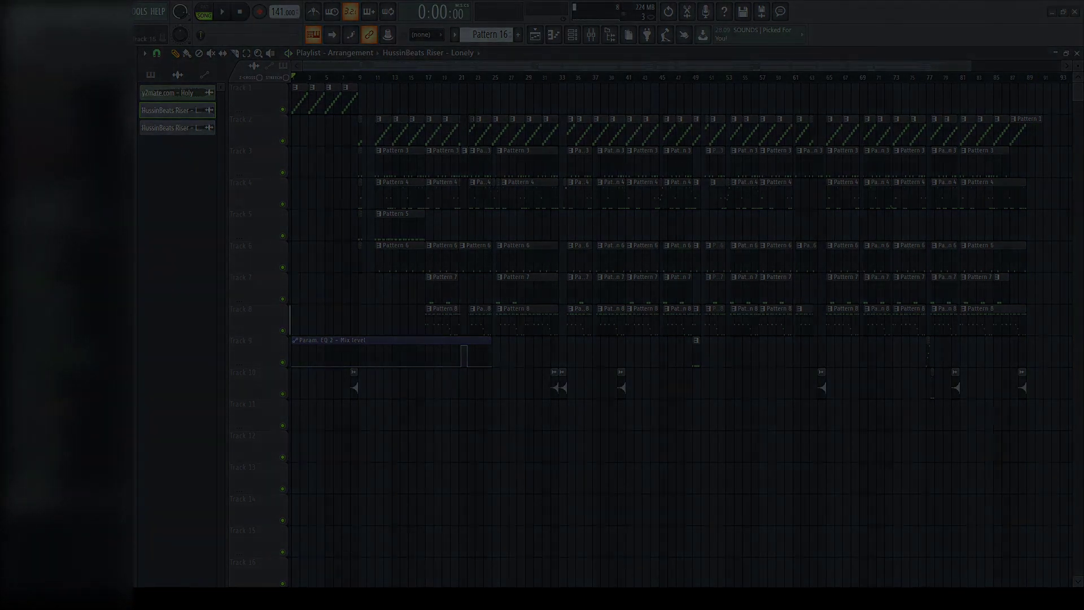